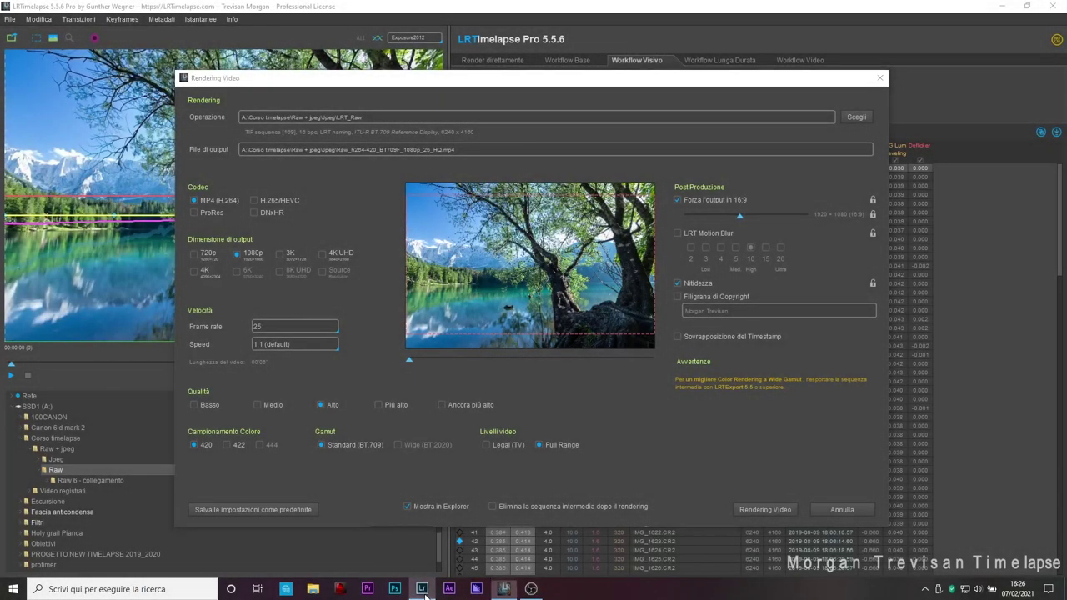
pyautogui.click(423, 589)
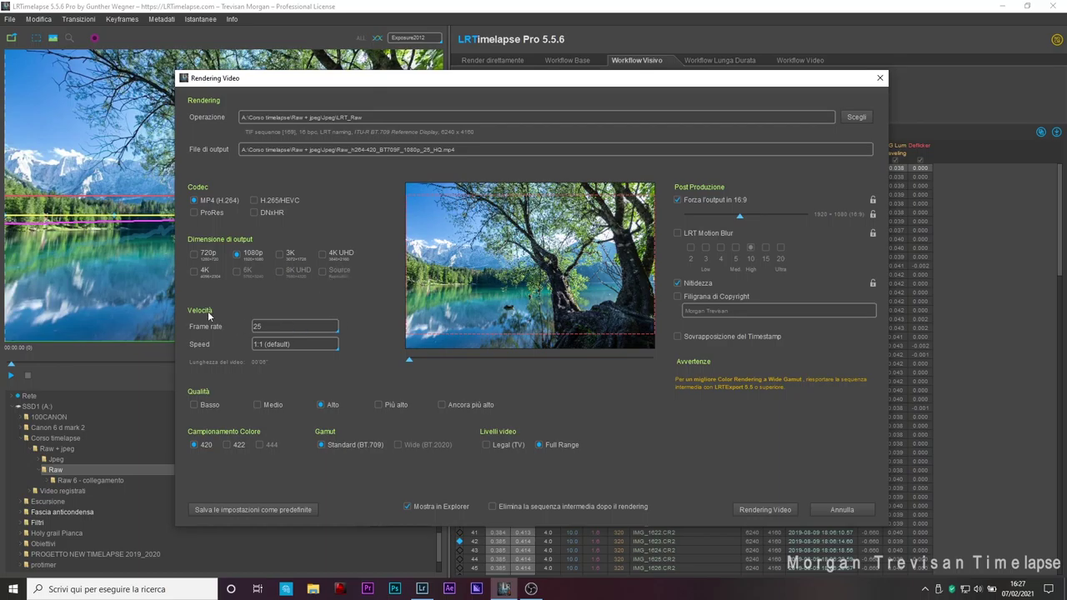
pyautogui.click(337, 329)
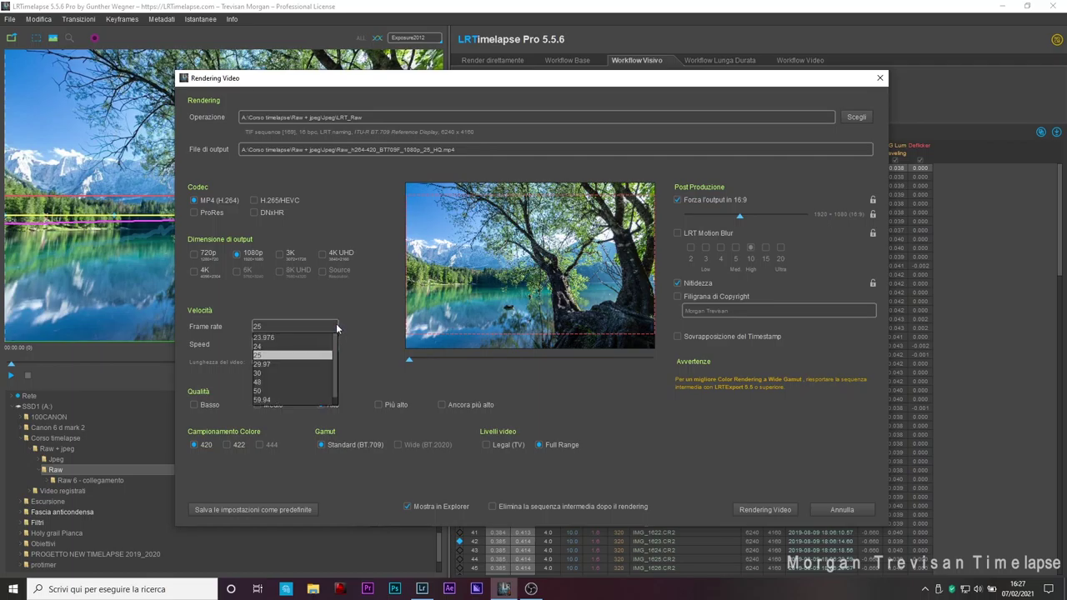
pyautogui.click(288, 356)
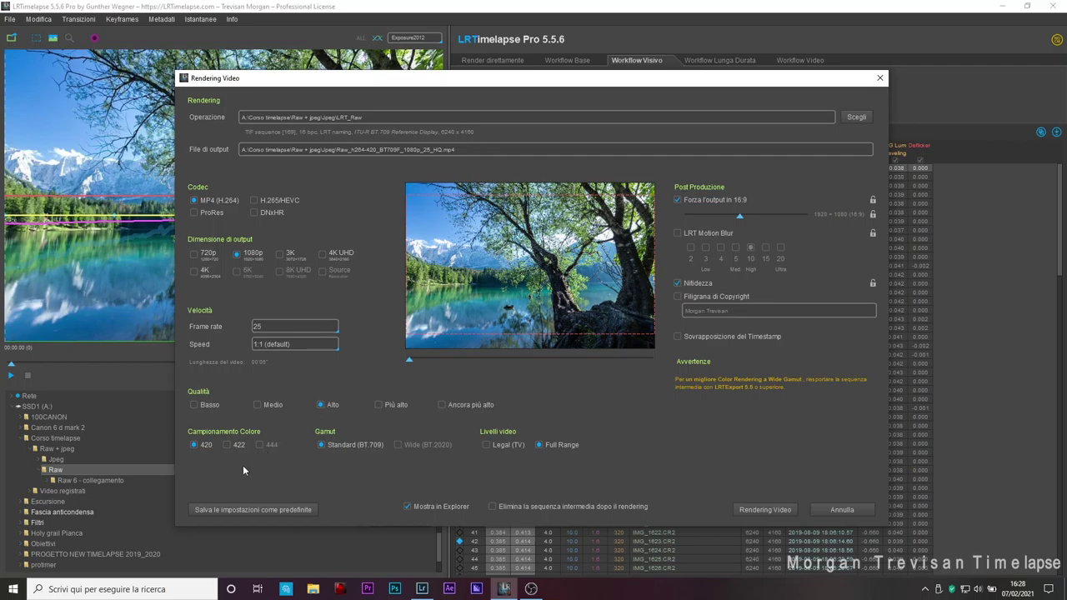
pyautogui.click(230, 444)
pyautogui.click(194, 213)
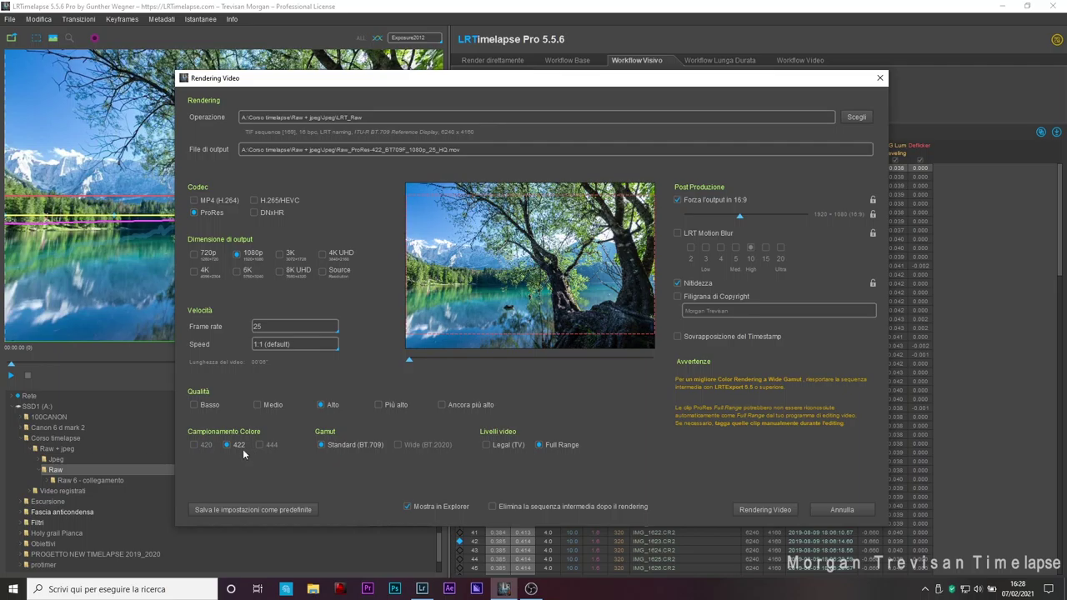
pyautogui.click(238, 274)
pyautogui.click(198, 272)
pyautogui.click(193, 200)
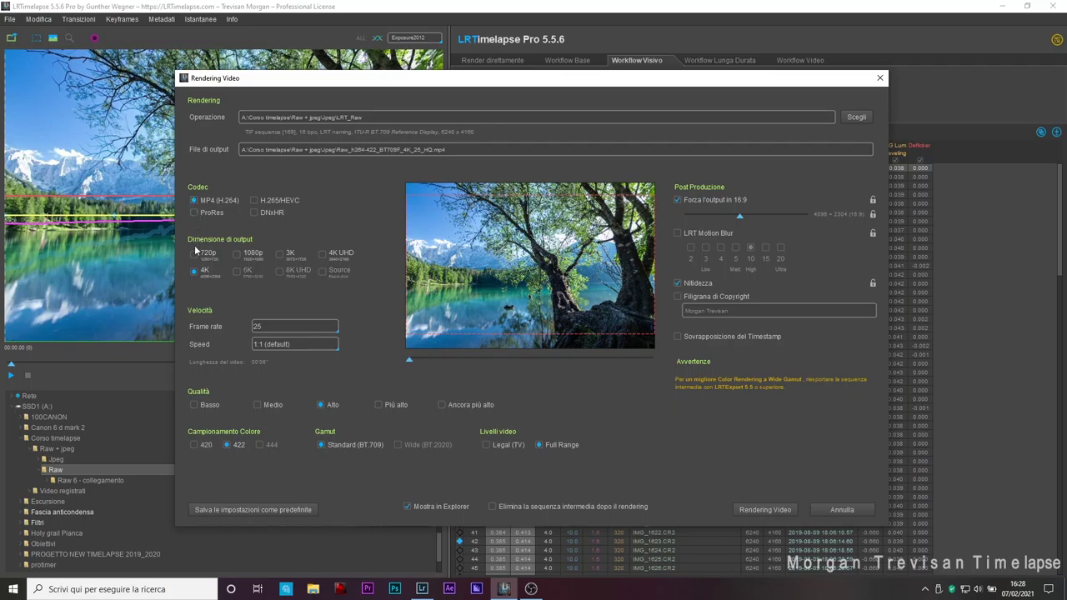
pyautogui.click(238, 254)
# Step: Re-force the 16:9 output, shift the crop area, and enable LRT Motion Blur at level 10
pyautogui.click(677, 200)
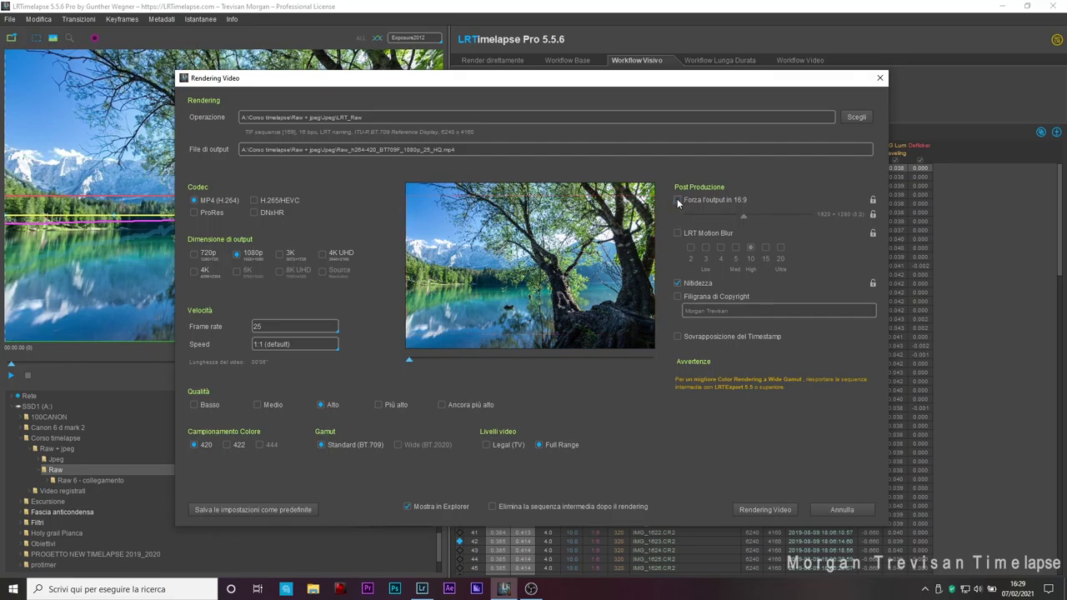
pyautogui.click(676, 200)
pyautogui.moveTo(745, 216)
pyautogui.mouseDown()
pyautogui.moveTo(728, 218)
pyautogui.moveTo(740, 217)
pyautogui.mouseUp()
pyautogui.click(677, 233)
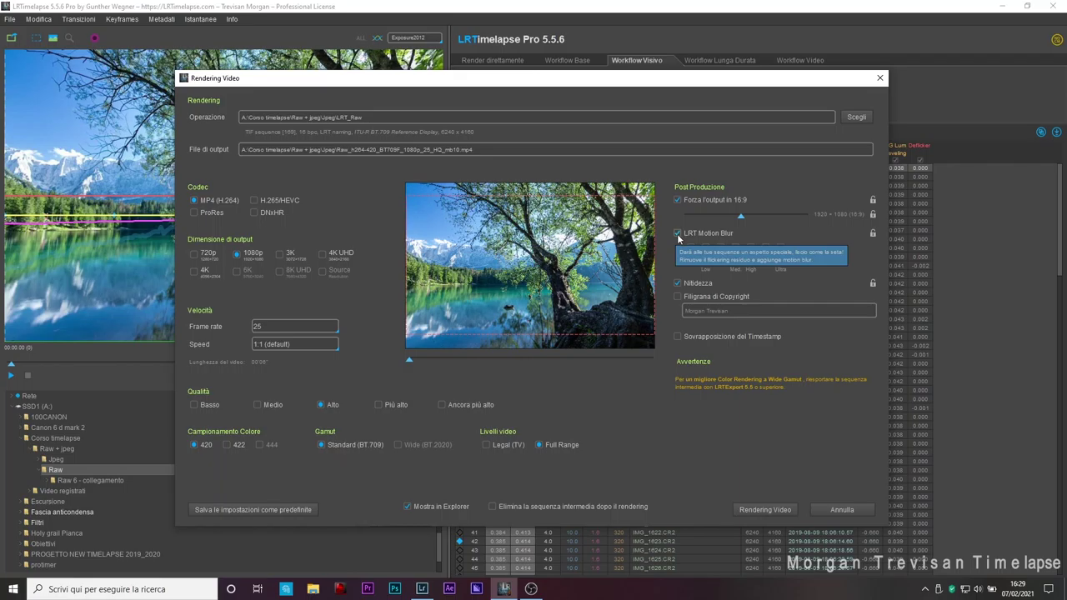
# Step: Leave LRT Motion Blur off, dropping the _mb10 suffix, and enable Nitidezza sharpening
pyautogui.click(678, 234)
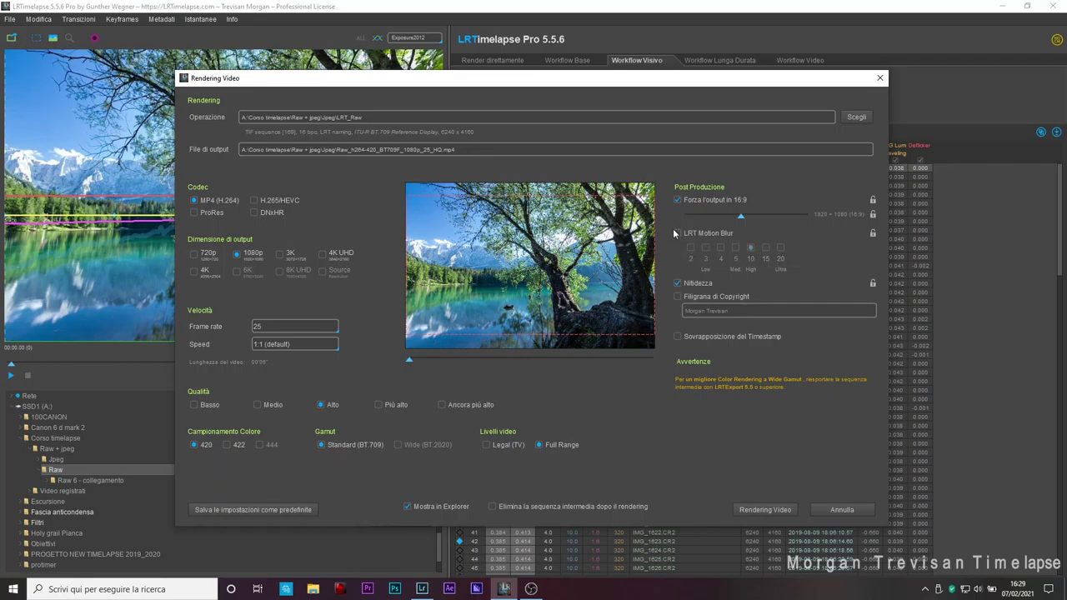
pyautogui.click(684, 232)
pyautogui.click(678, 232)
pyautogui.click(678, 284)
pyautogui.click(678, 297)
pyautogui.click(678, 298)
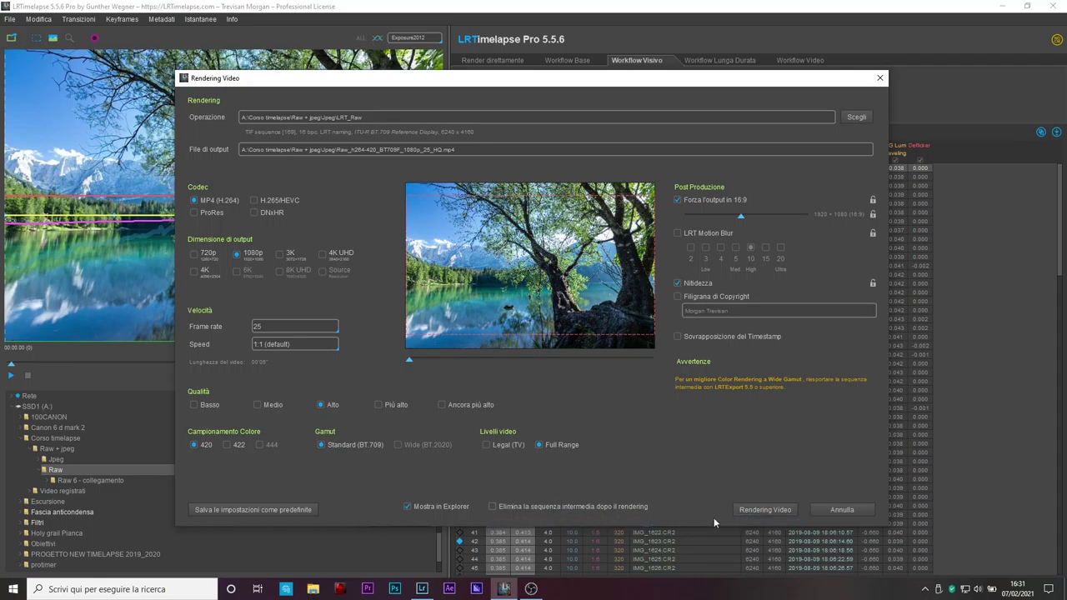
# Step: Start rendering the 1080p 25fps HQ MP4 timelapse
pyautogui.click(767, 510)
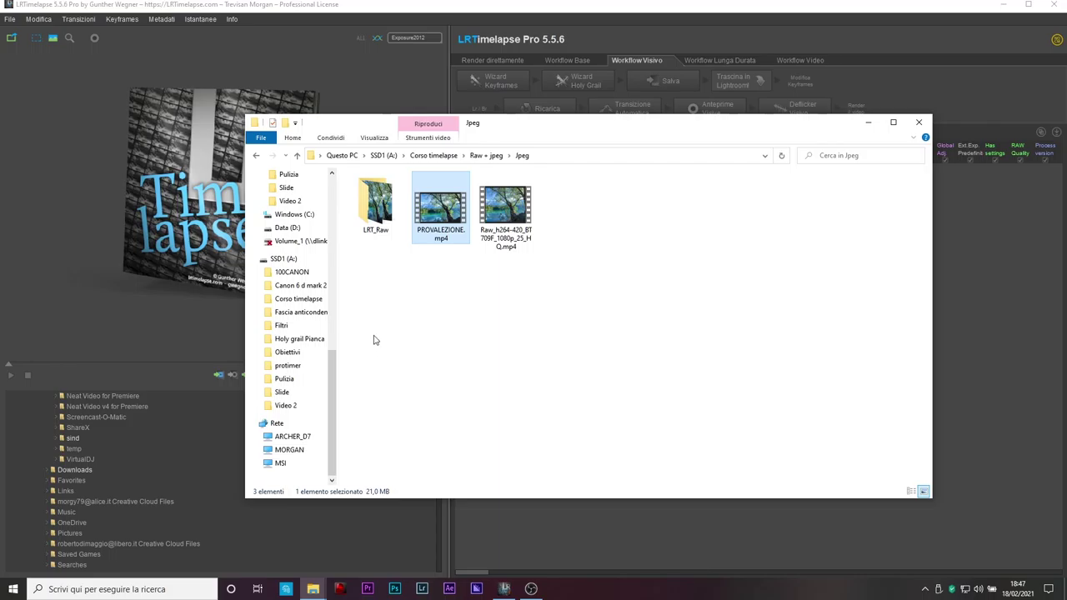
# Step: Play PROVALEZIONE.mp4 in Movies & TV, leave full screen, and close the player
pyautogui.doubleClick(449, 206)
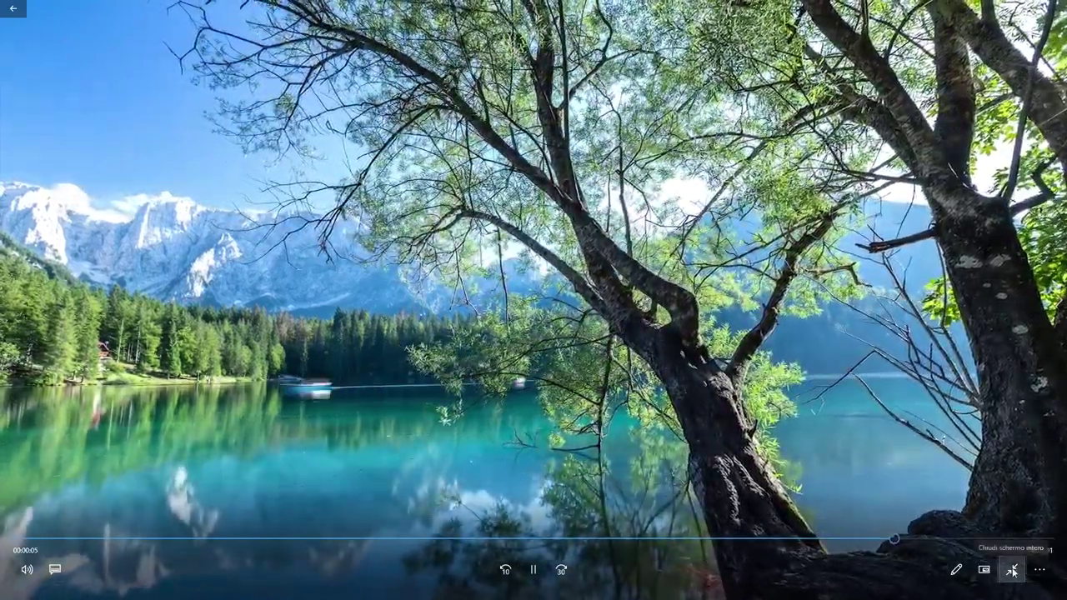
pyautogui.click(1011, 569)
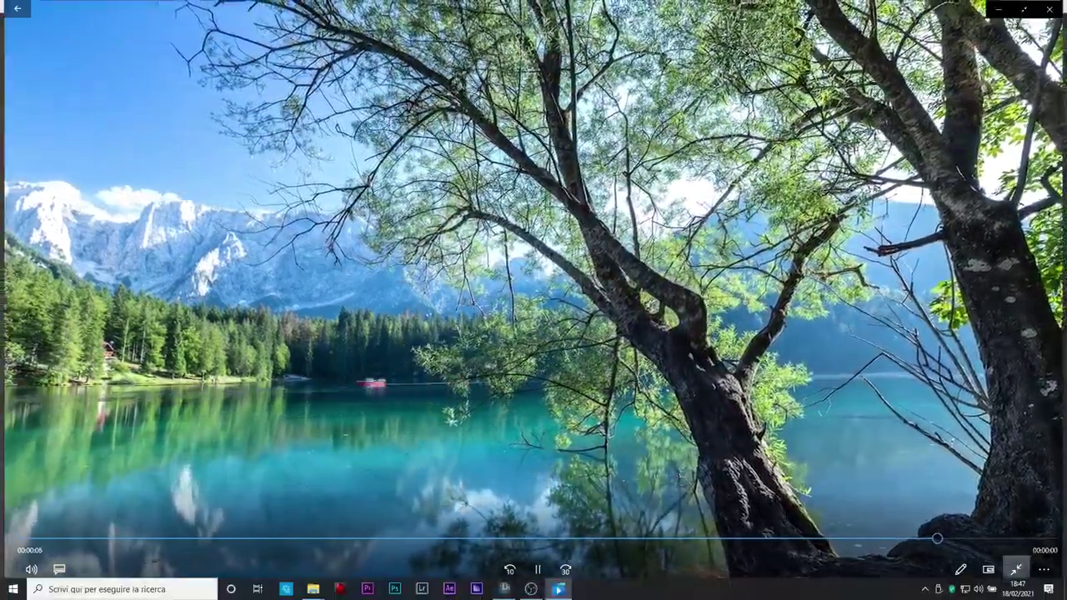
pyautogui.click(1056, 14)
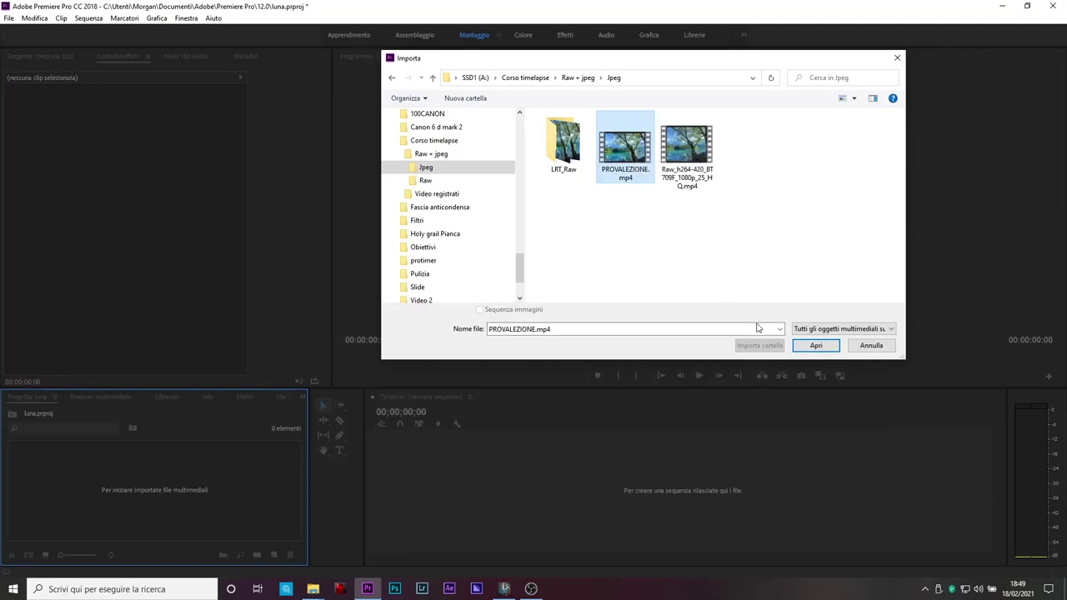
# Step: Import PROVALEZIONE.mp4 from the Jpeg folder into the luna project
pyautogui.click(817, 346)
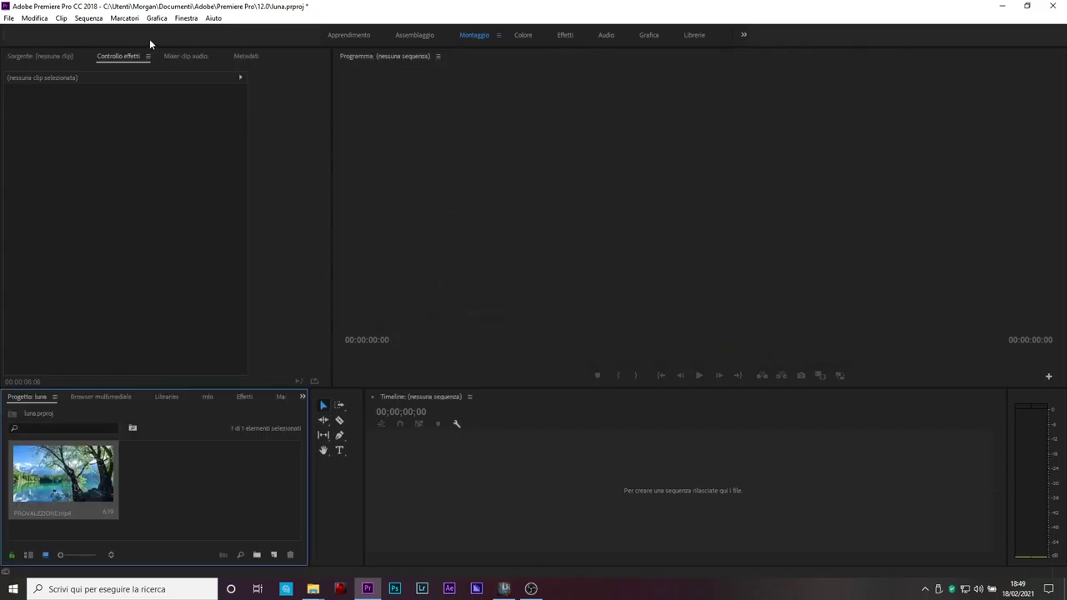
# Step: Make a PROVALEZIONE sequence with the clip on track V1, lasting 00:00:06:19
pyautogui.moveTo(73, 477); pyautogui.dragTo(480, 465)
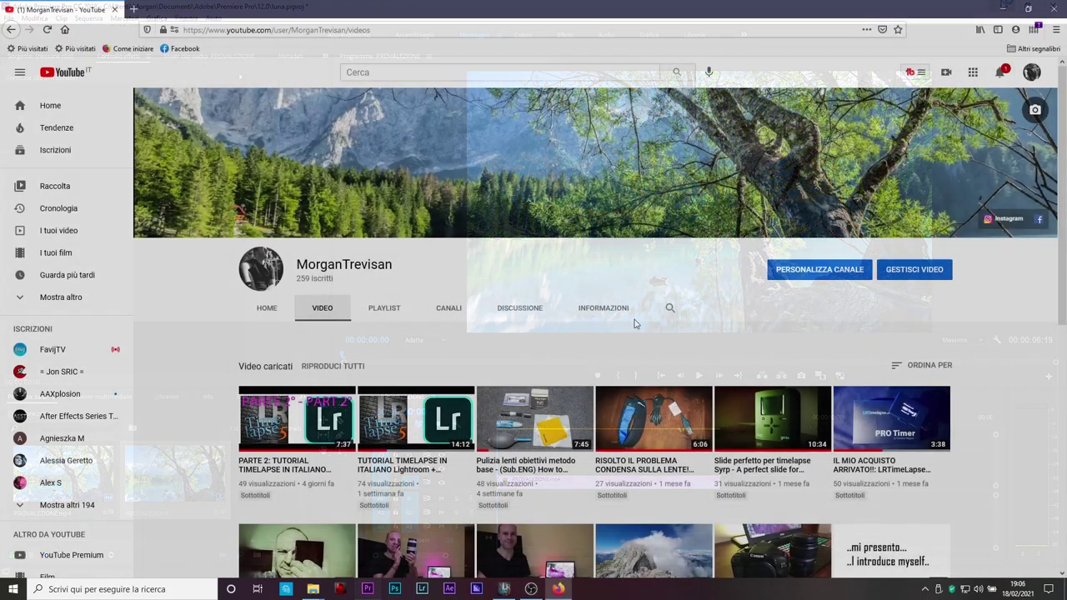
# Step: Scroll up and down through the channel's uploaded timelapse and drum-cover videos
pyautogui.scroll(-3, 571, 318)
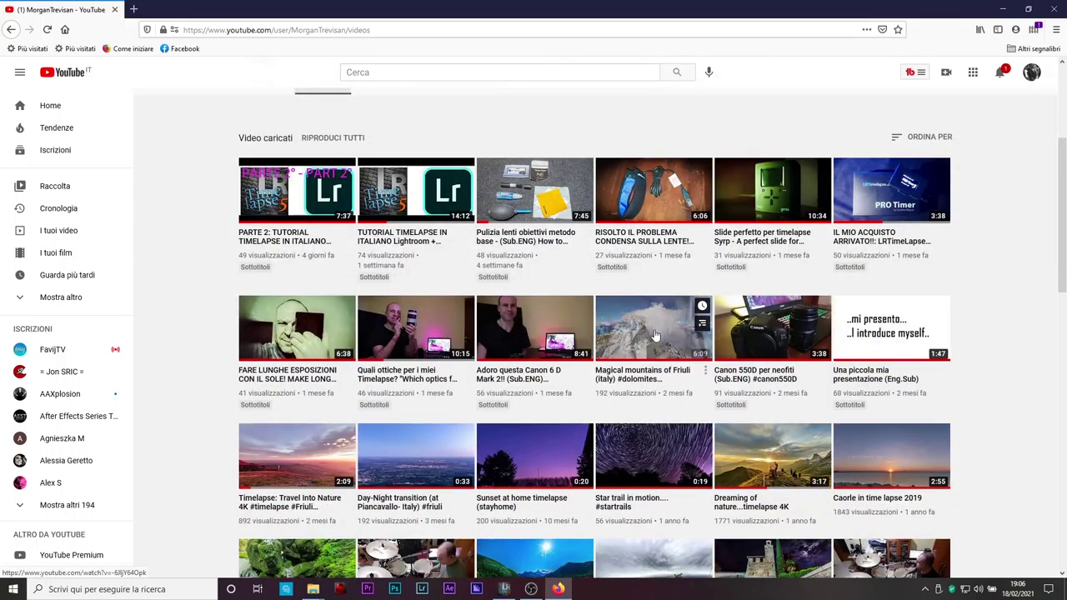
pyautogui.scroll(-3, 663, 322)
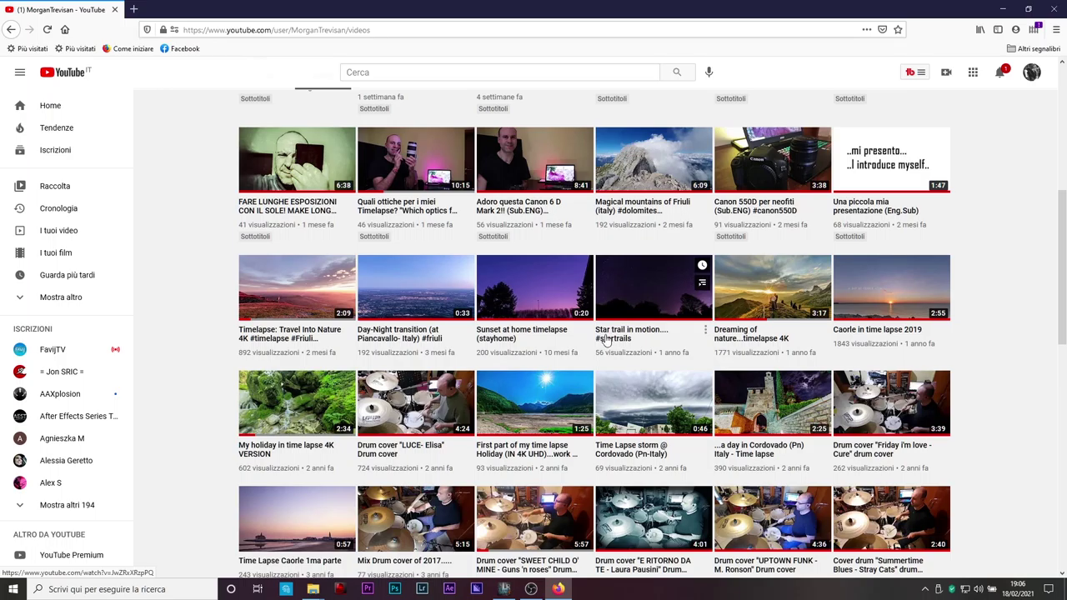
pyautogui.scroll(5, 502, 302)
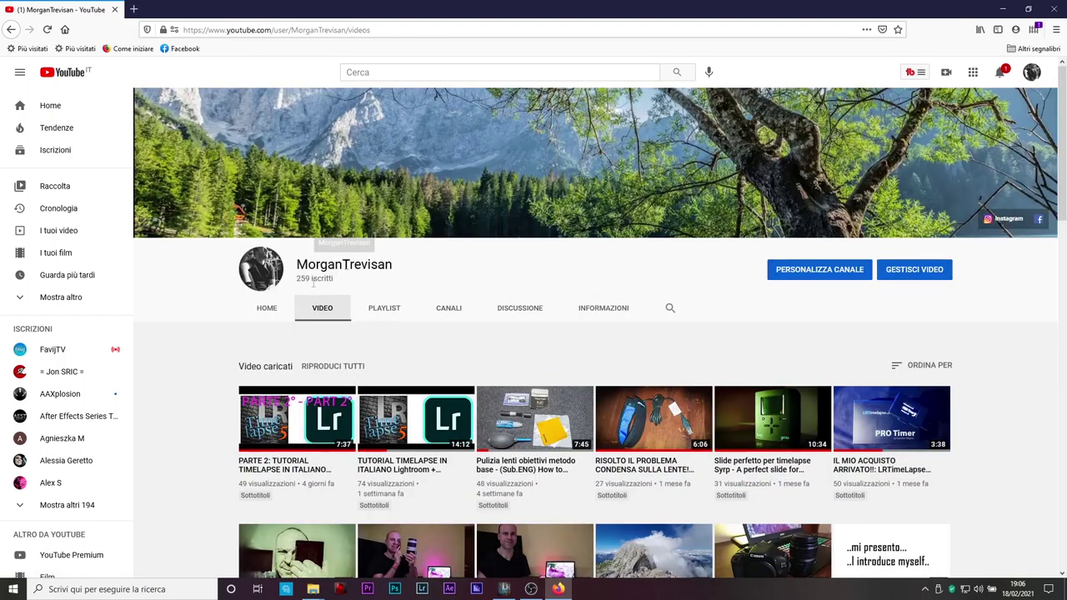
pyautogui.scroll(-5, 418, 282)
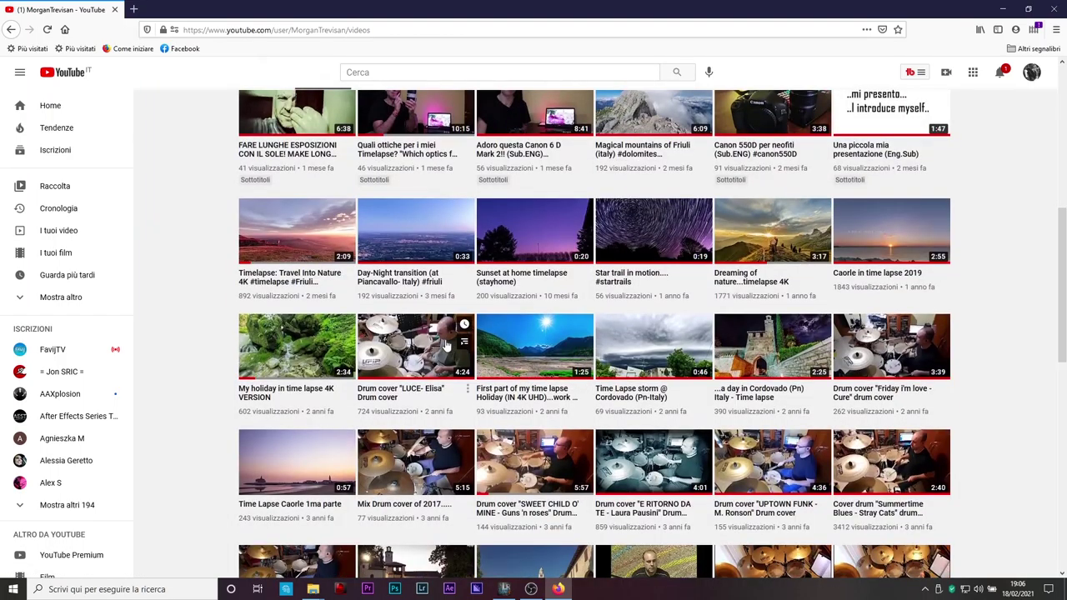
pyautogui.scroll(1, 442, 357)
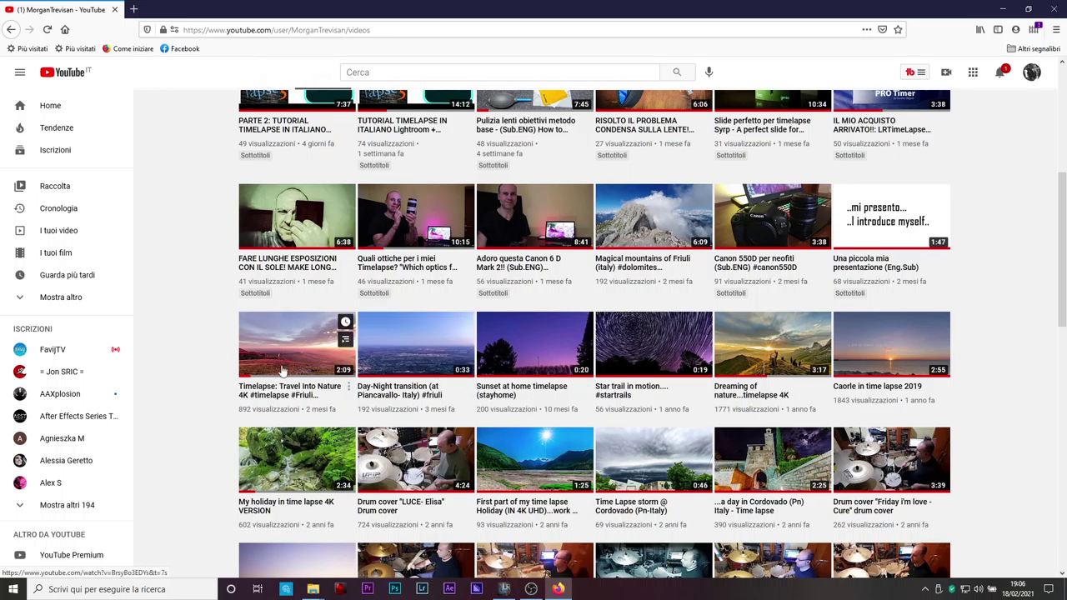